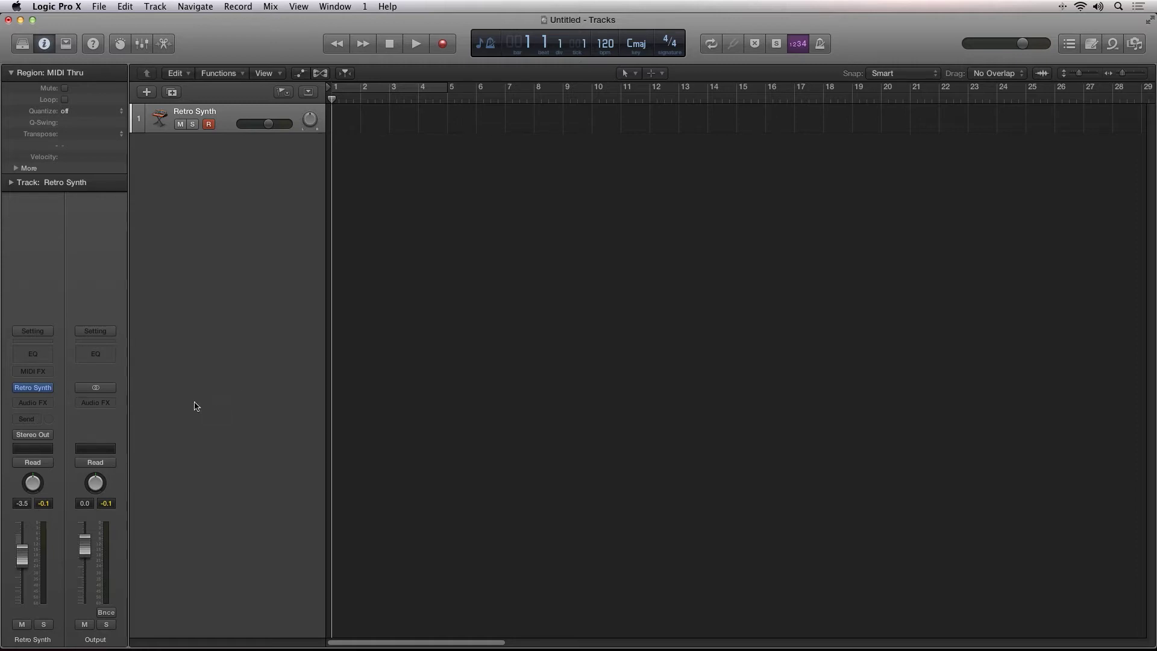
- Open the MIDI FX plug-in menu on the Retro Synth channel strip in the inspector
click(37, 373)
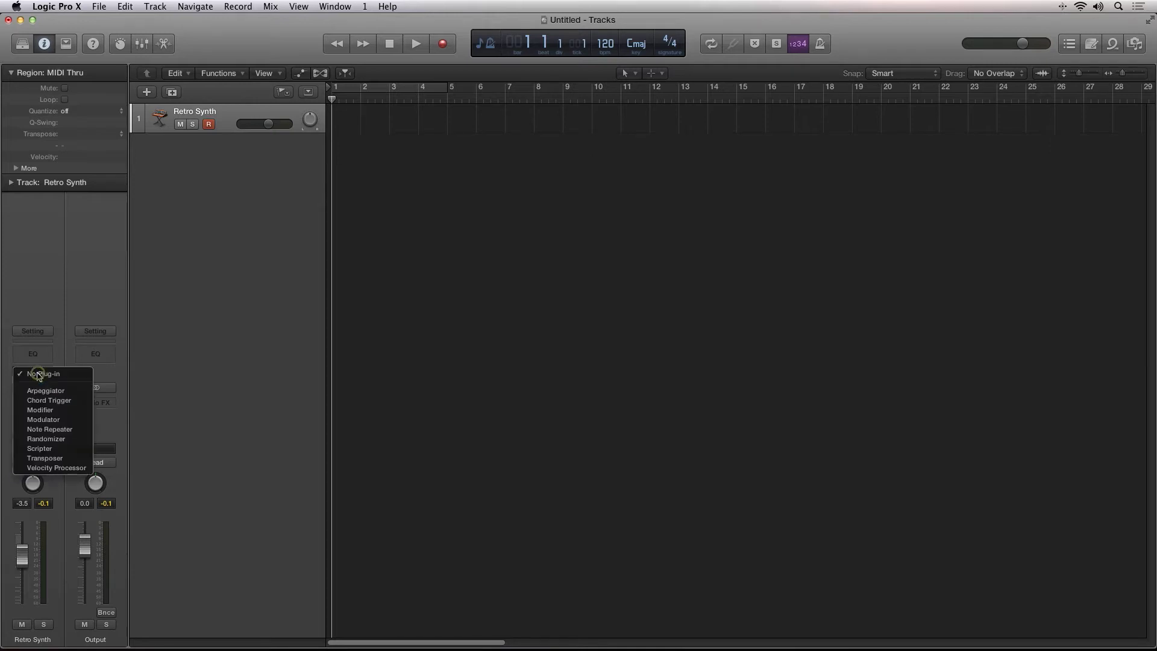
- Dismiss the menu, show the Mixer with X, and try inserting Arpeggiator in the MIDI FX slot
click(233, 408)
key(x)
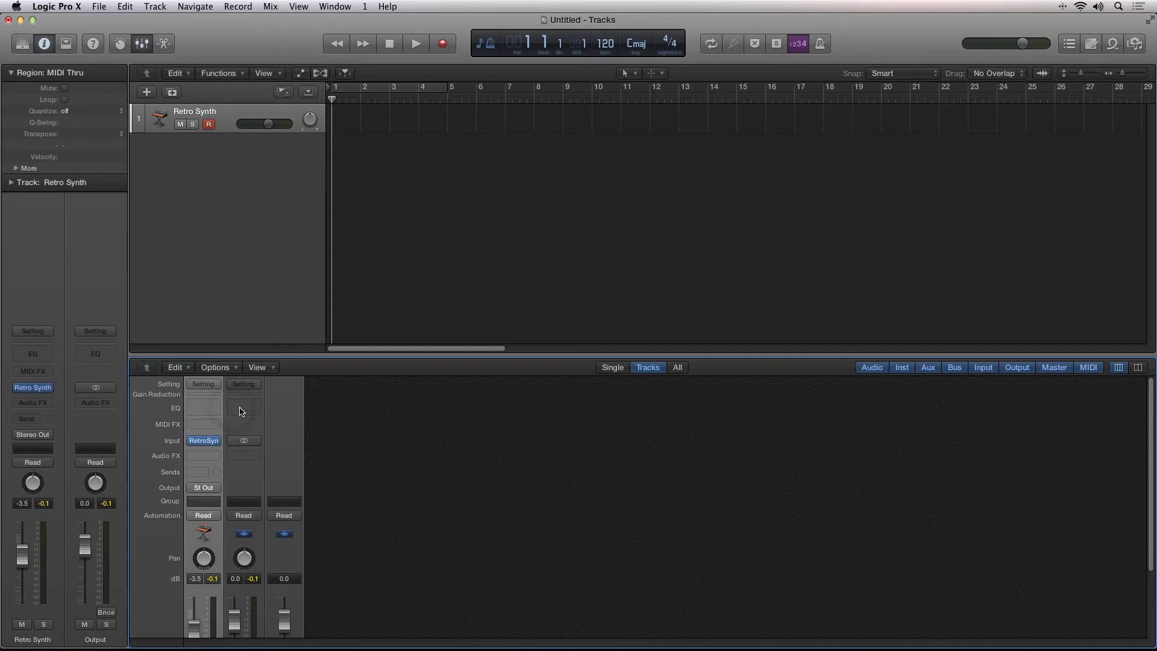
click(203, 425)
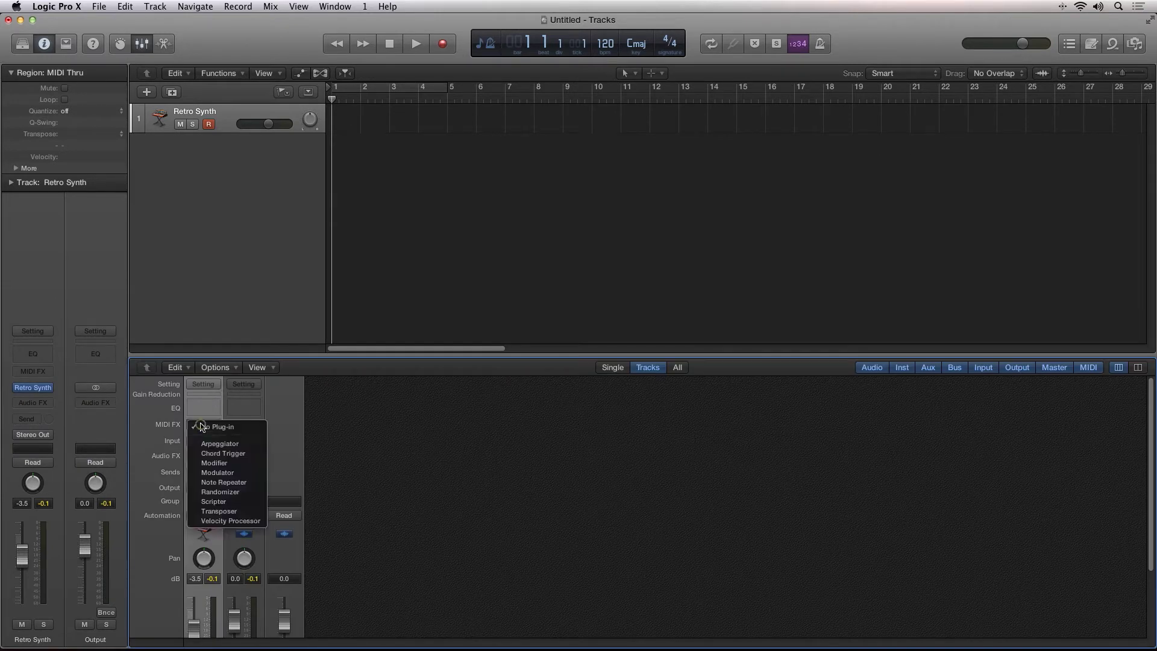
click(248, 444)
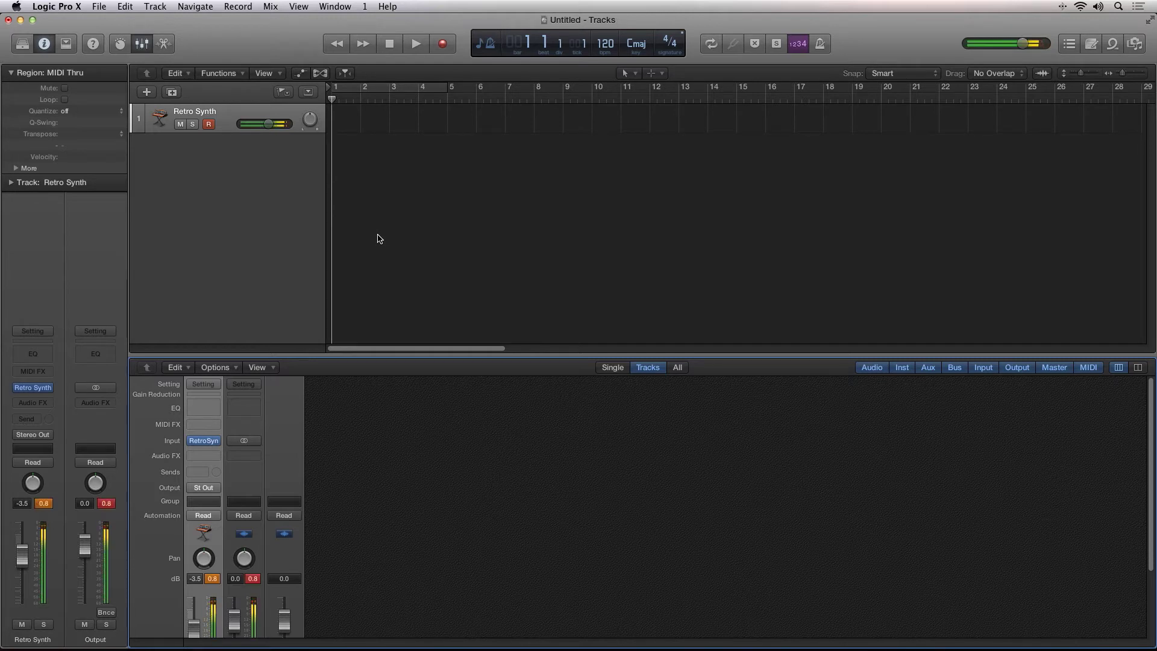
- Record a Retro Synth MIDI region, trim it to end at bar 5, and return to the start
key(r)
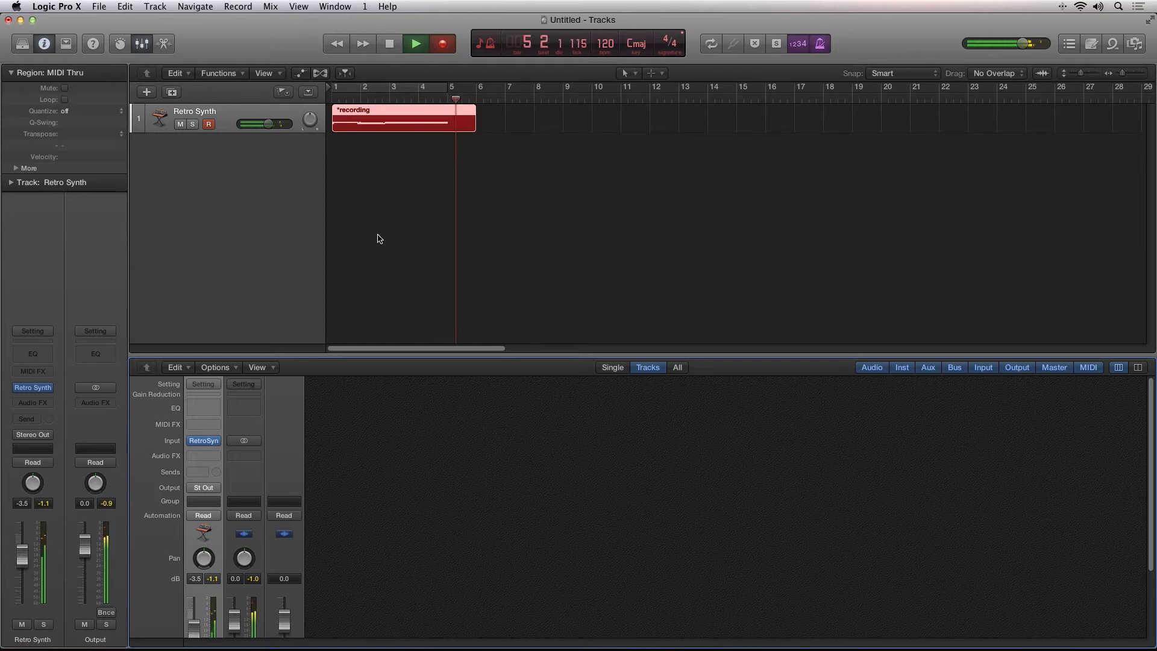
key(space)
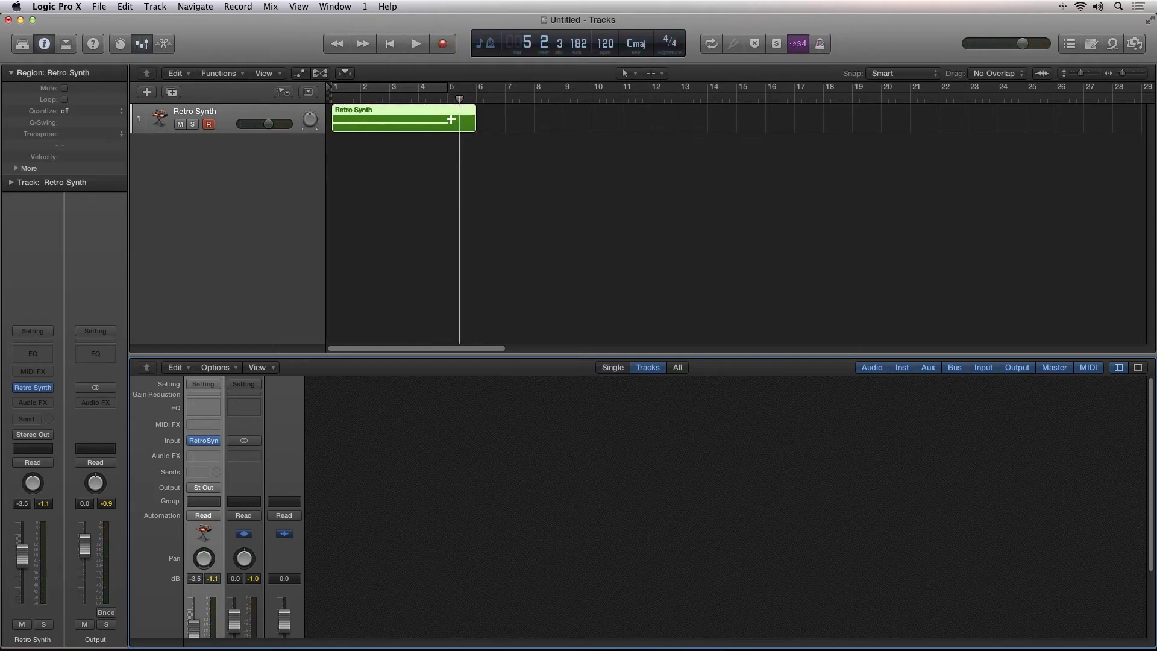
drag(475, 120, 453, 119)
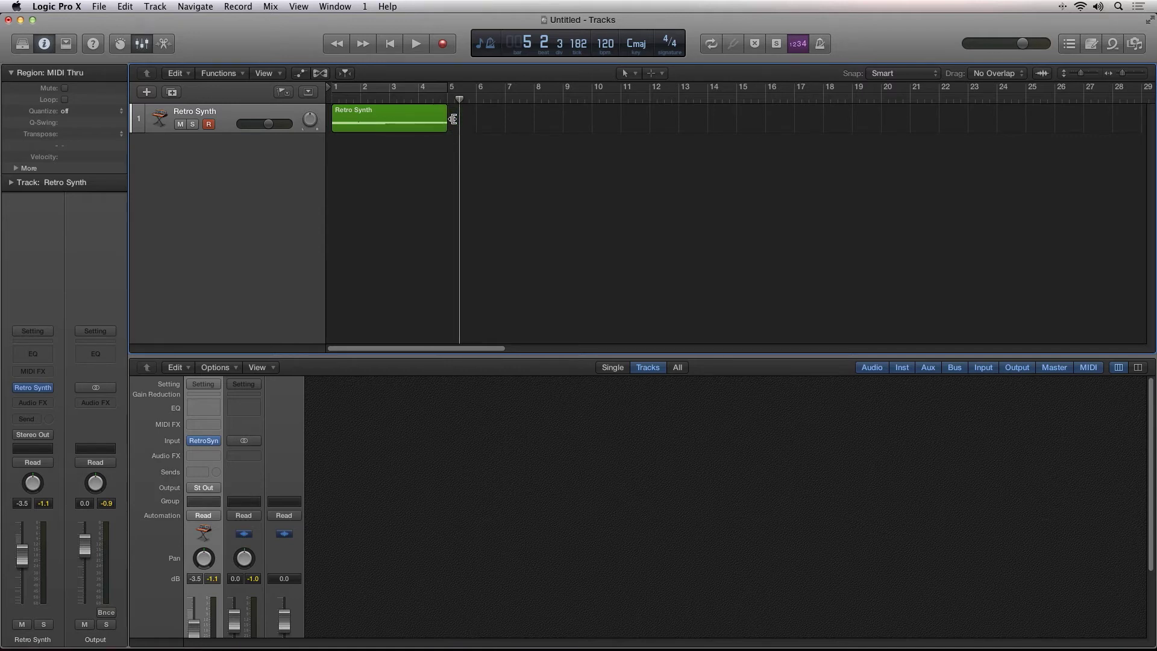
key(Return)
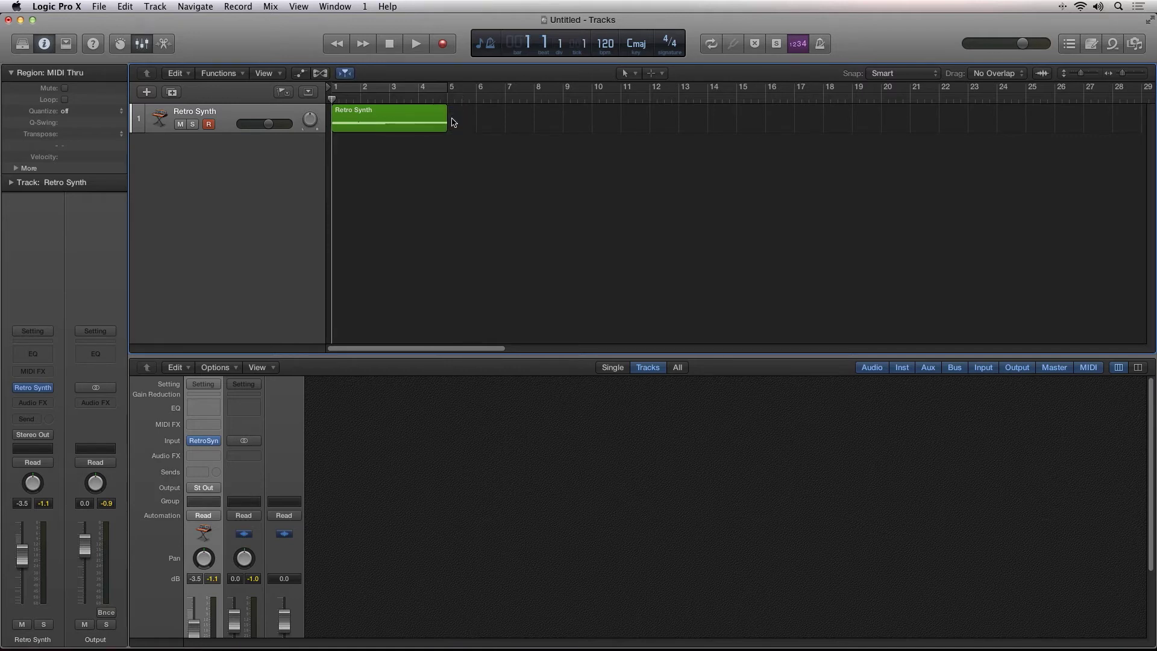
- Insert the Arpeggiator on the Retro Synth track and move its window aside
click(214, 423)
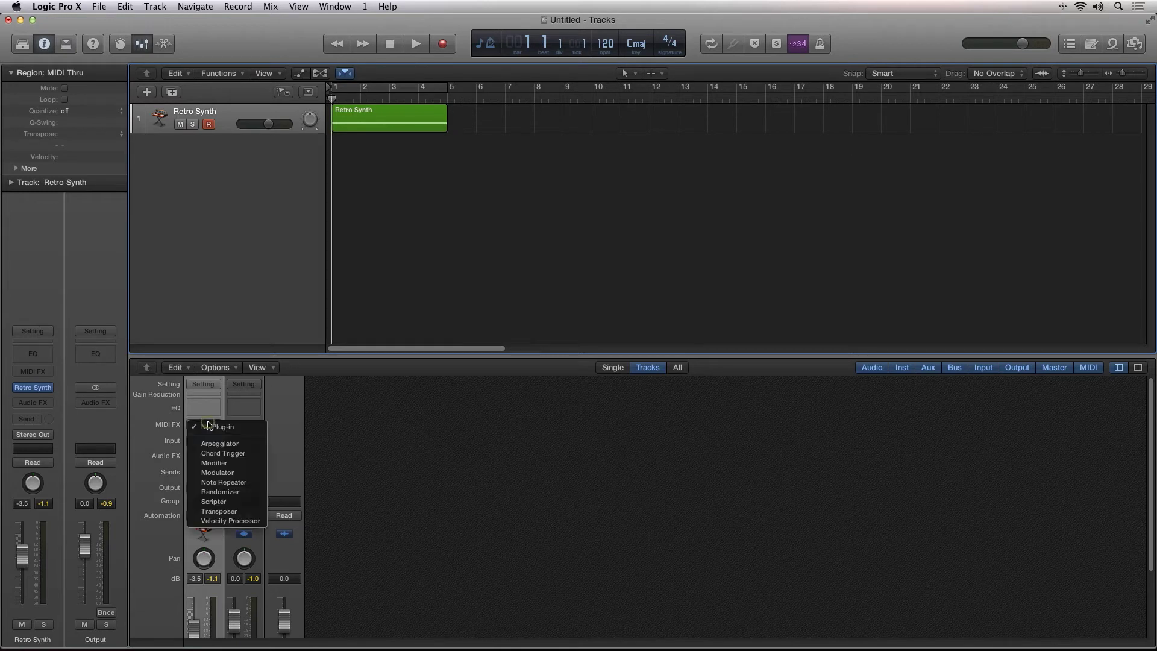
click(261, 446)
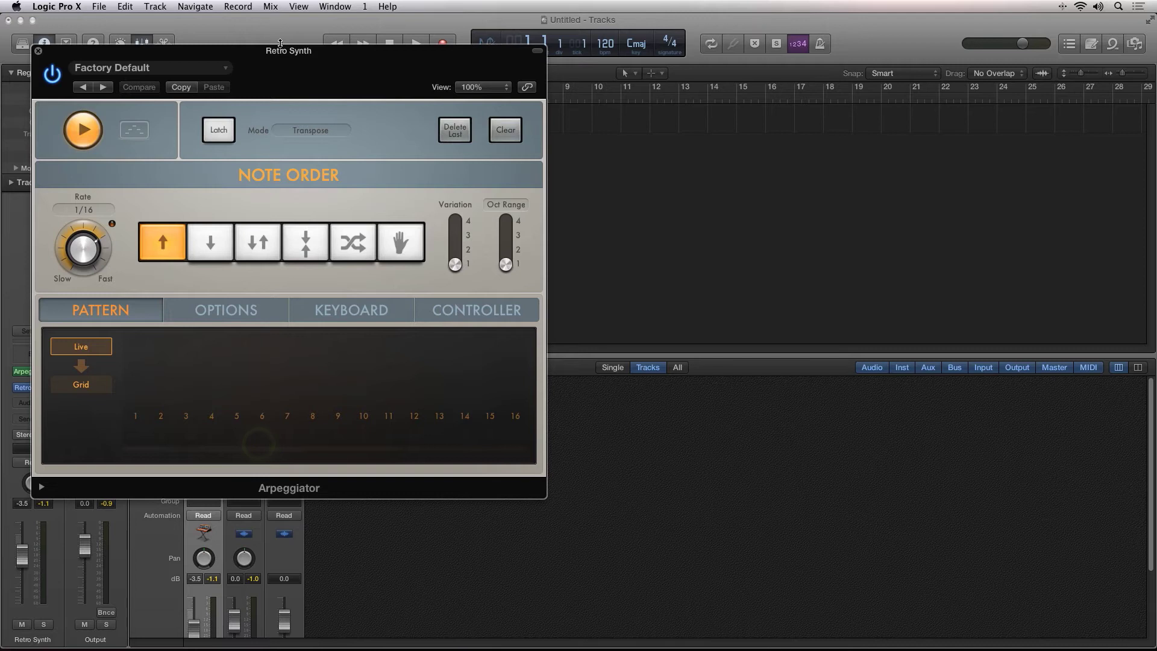
drag(431, 64, 951, 103)
- Show the recorded region's held notes in the Piano Roll
key(x)
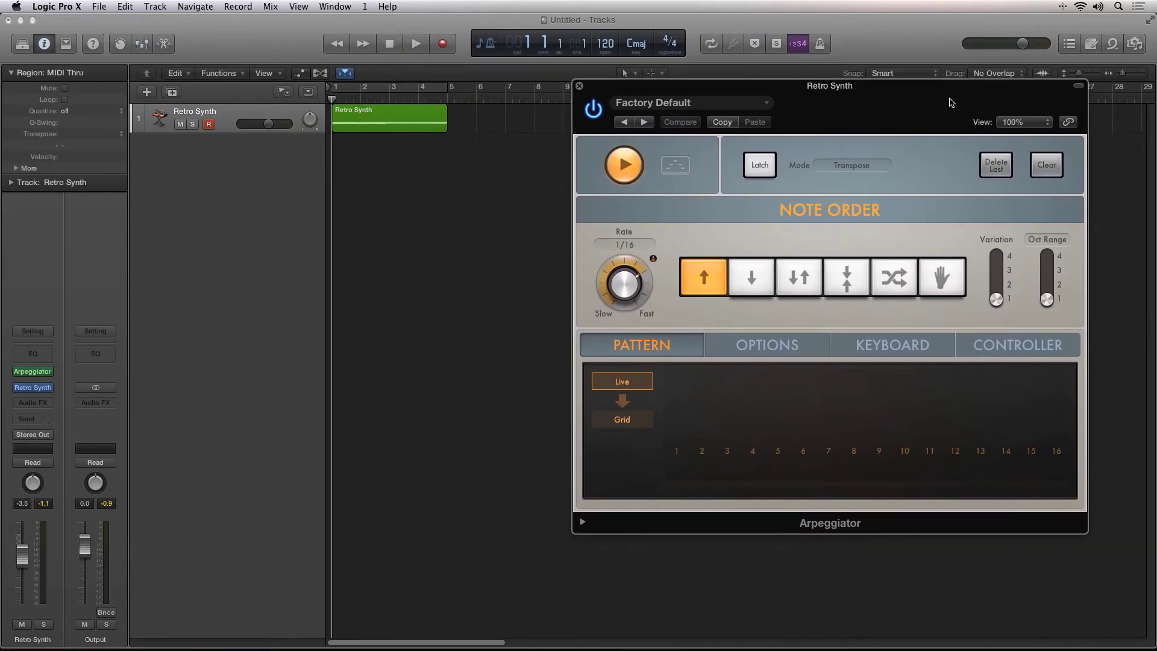
key(x)
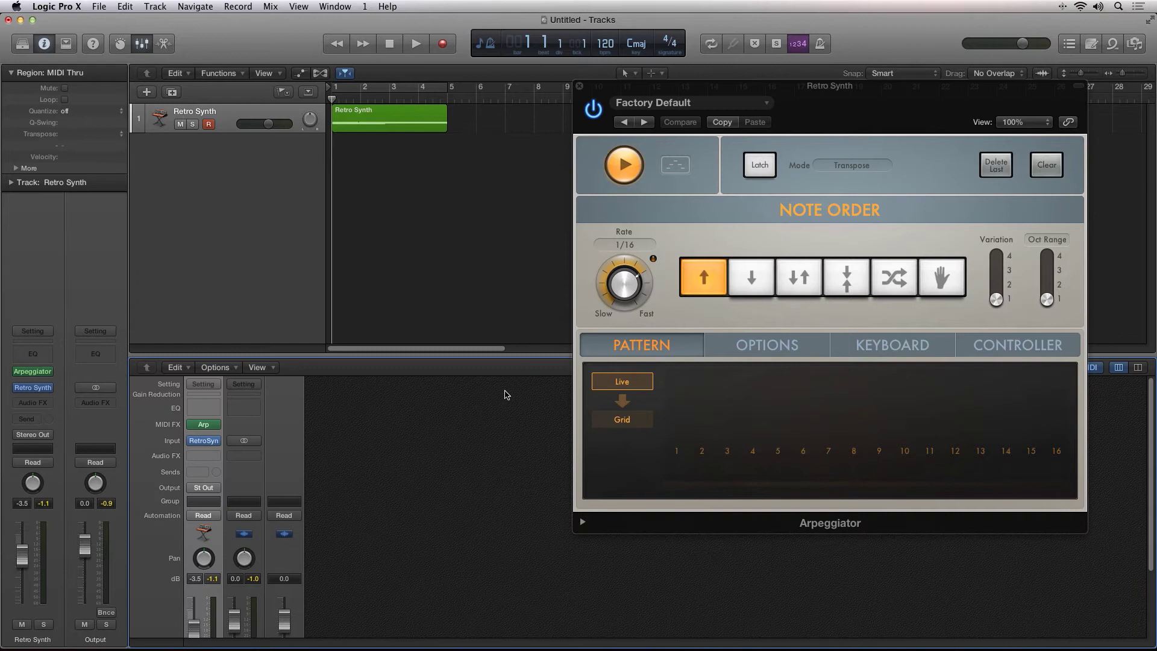
key(p)
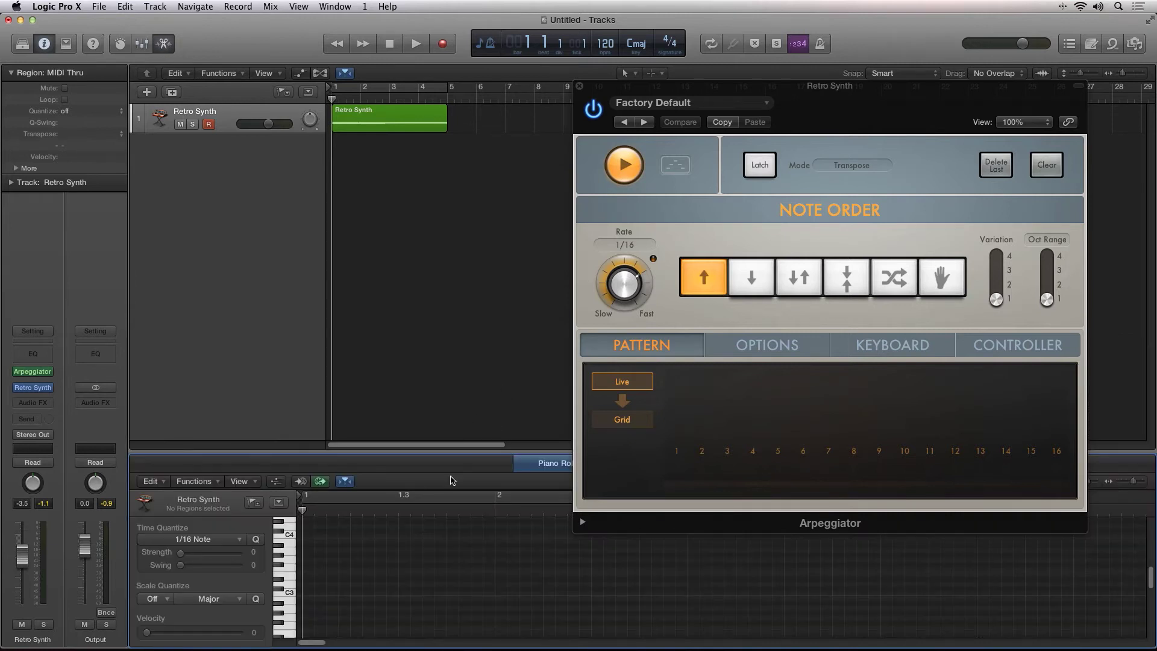
click(366, 129)
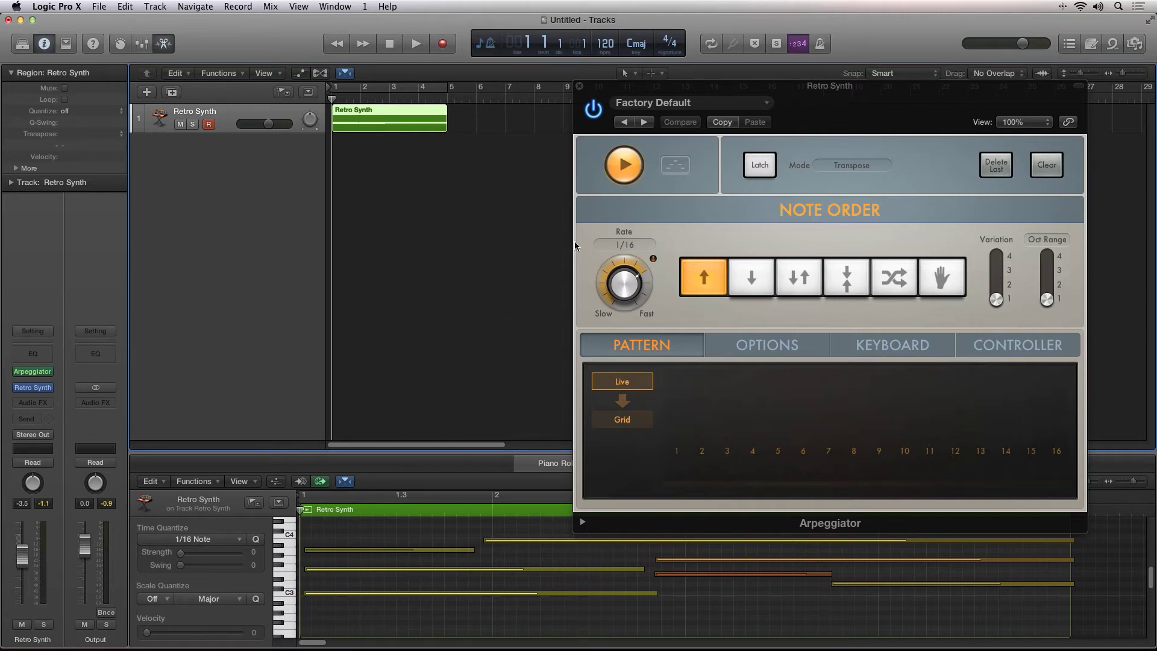
- Loop bars 1–5 and start playback to hear the arpeggio
key(super+u)
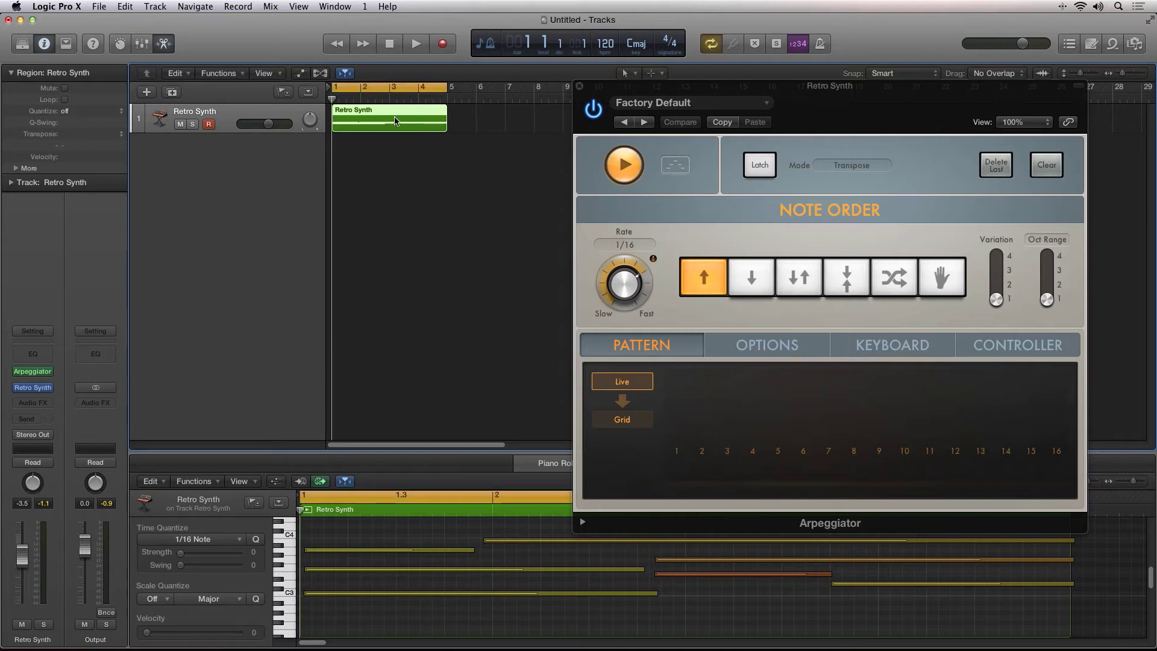
key(space)
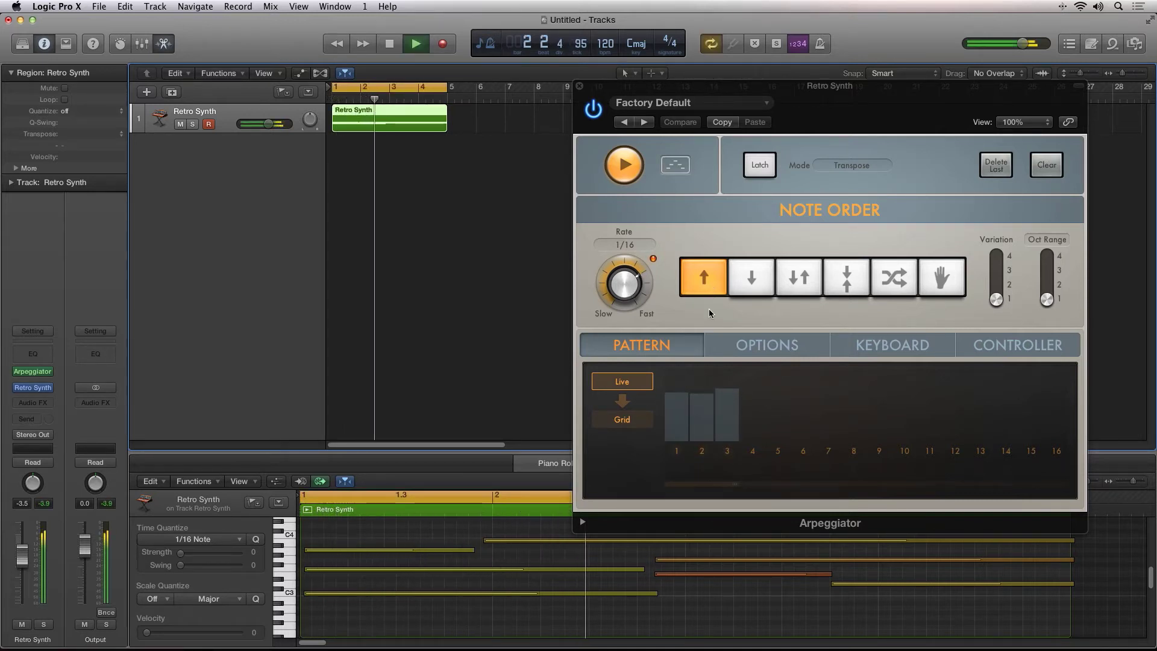
drag(875, 83, 860, 32)
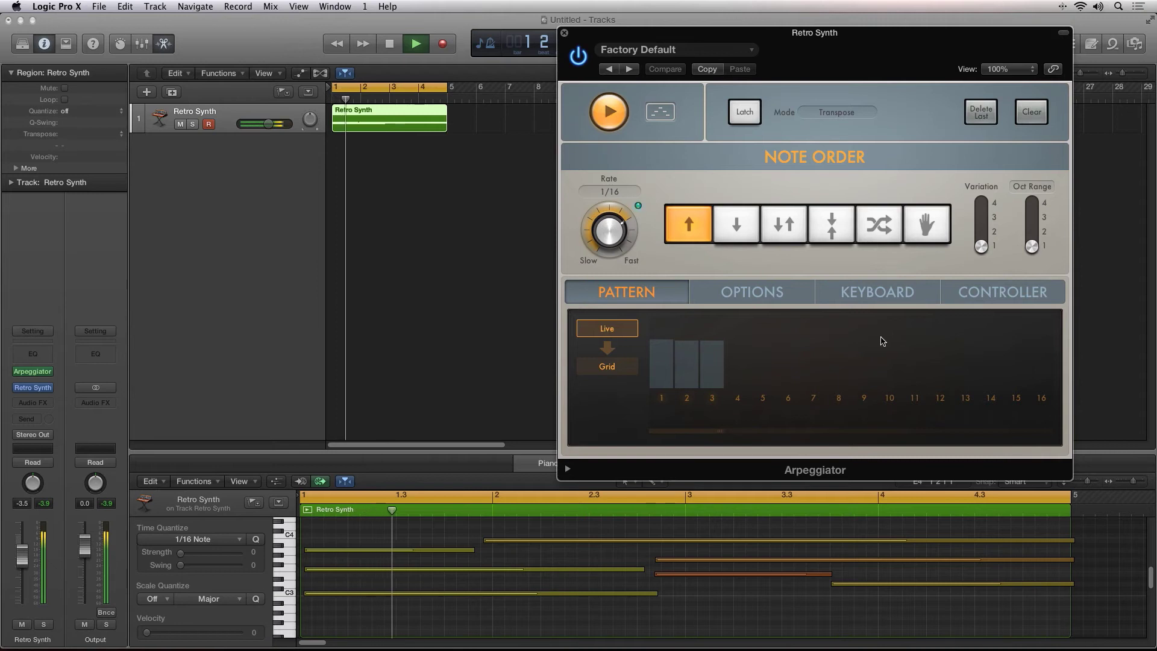
- Set the Arpeggiator note order to Down and its rate to 1/8, then open its presets
click(755, 222)
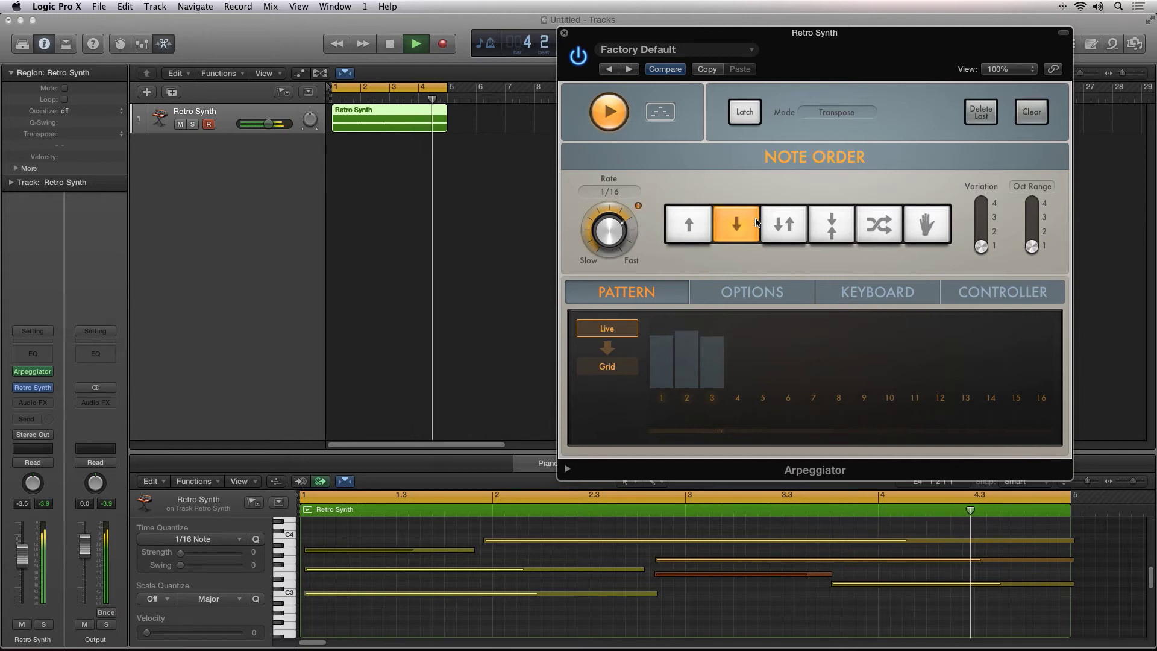
drag(610, 232, 612, 266)
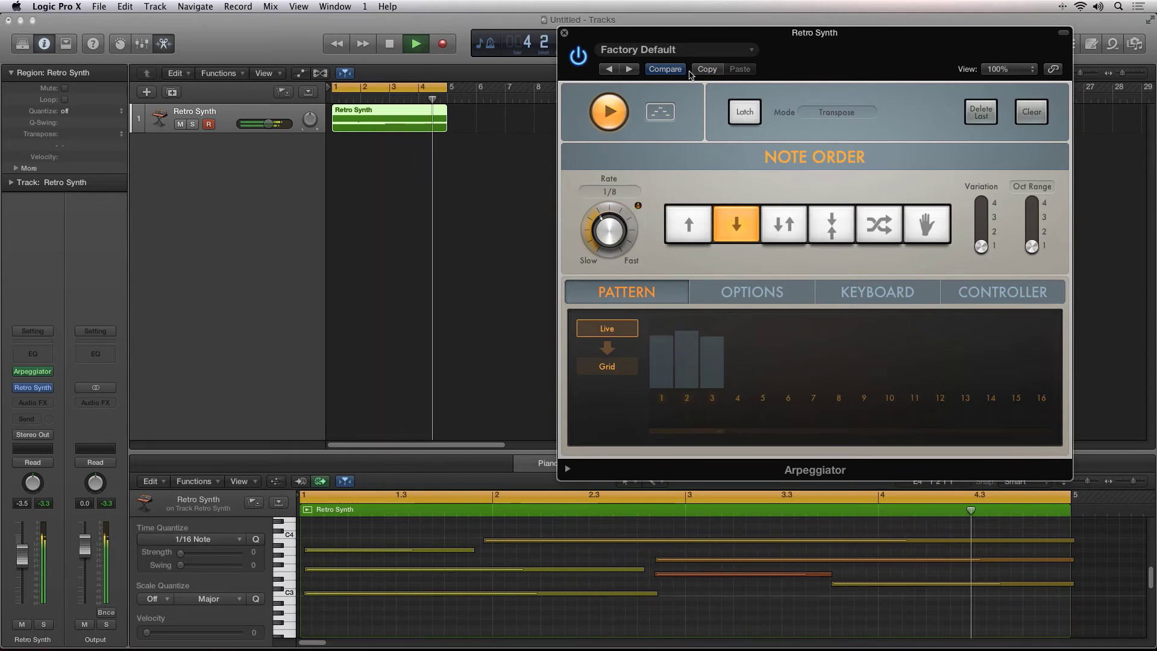
click(660, 49)
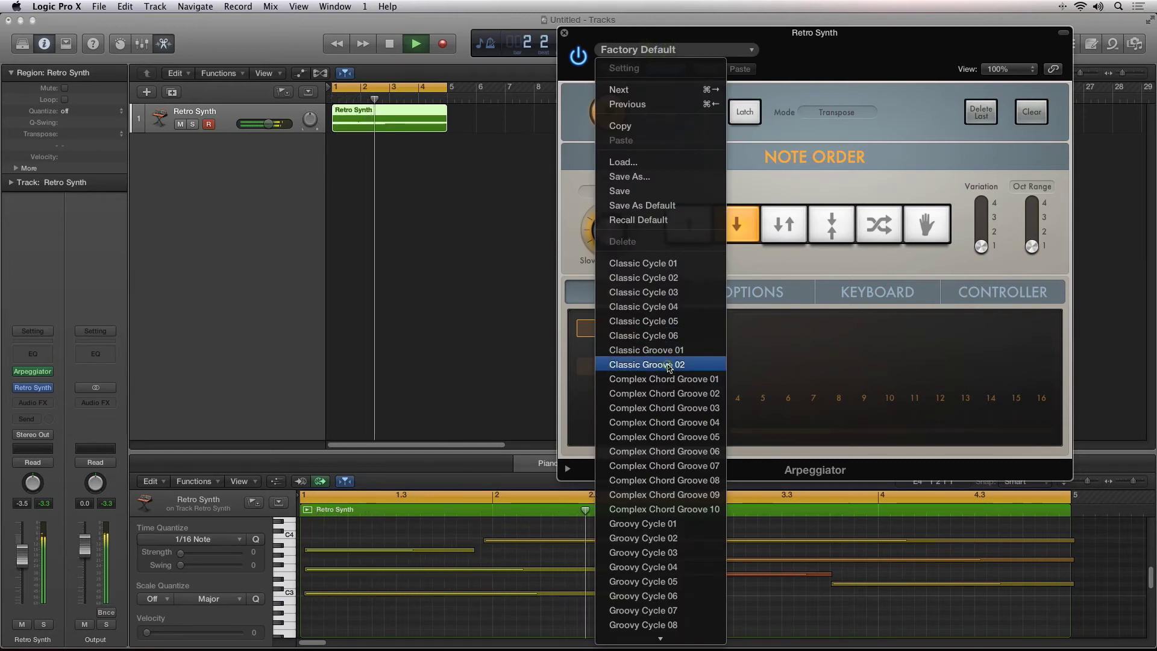
- Audition Classic Groove 02 and Complex Chord Groove presets, settle on Groovy Cycle 01, and stop playback
click(668, 365)
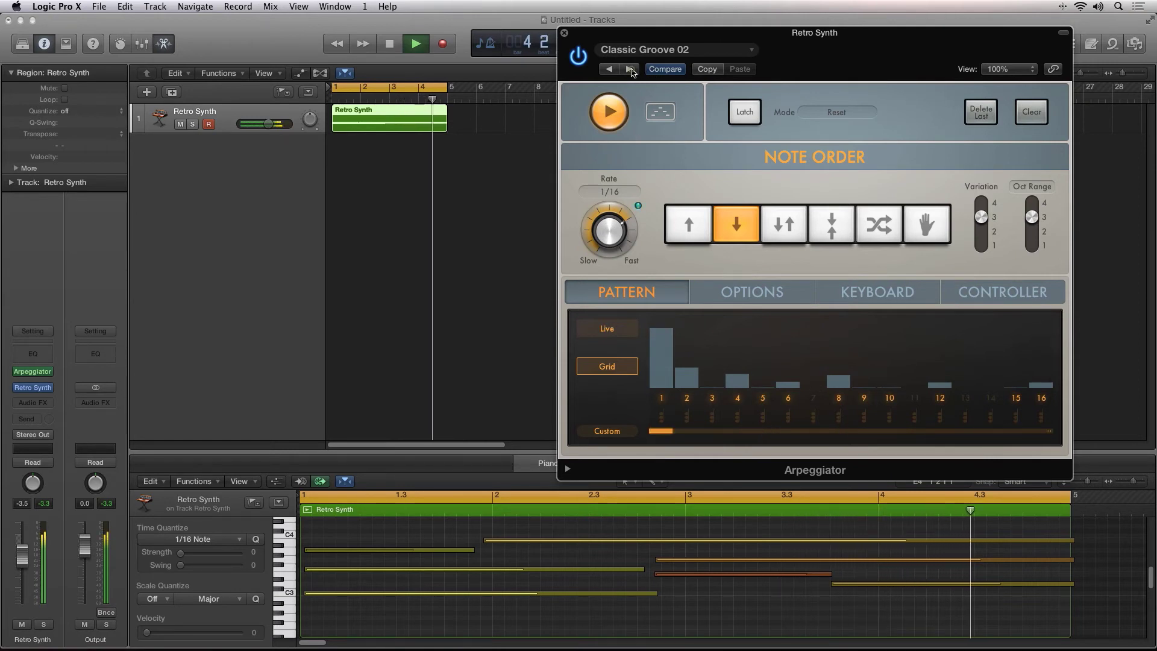
click(631, 70)
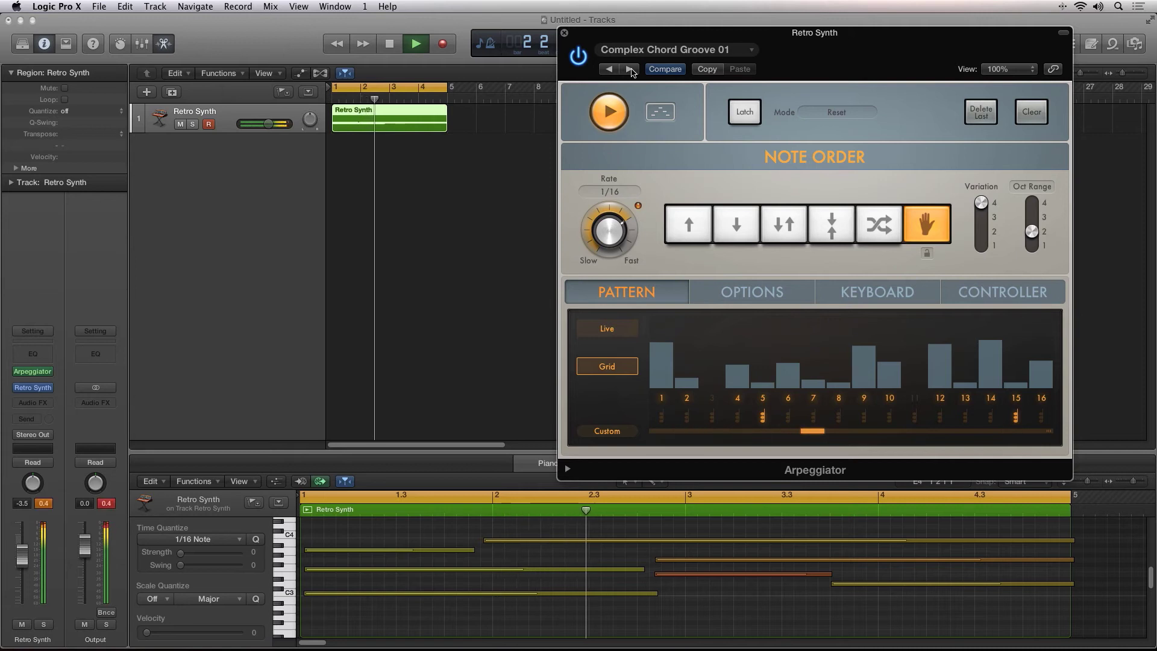
click(631, 69)
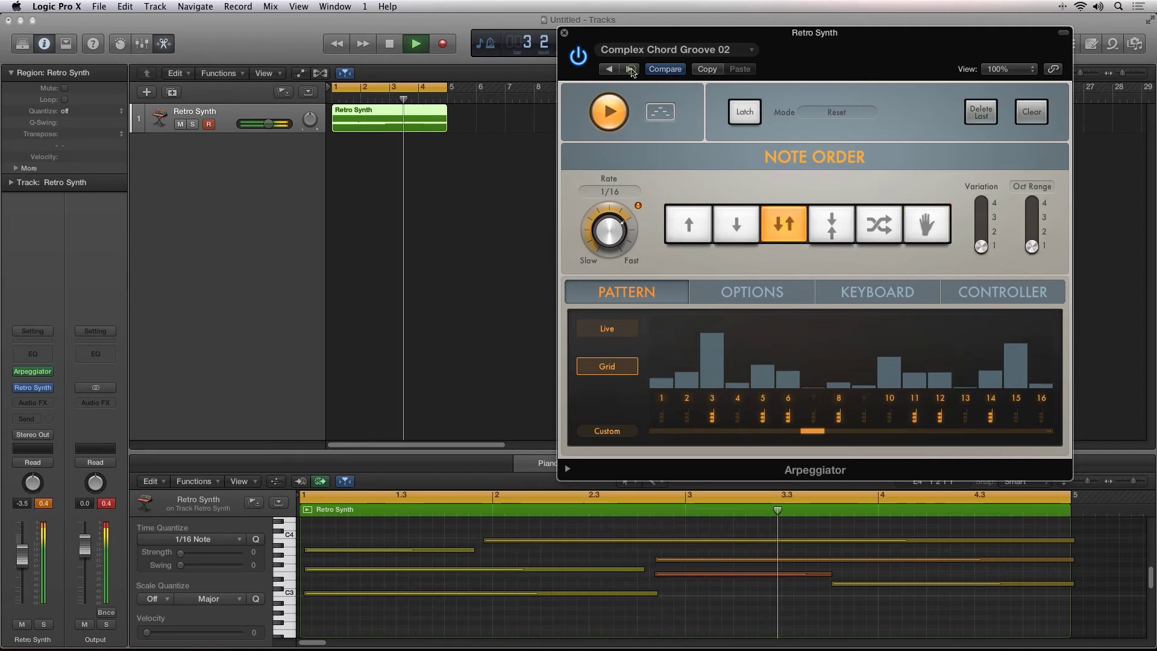
click(644, 49)
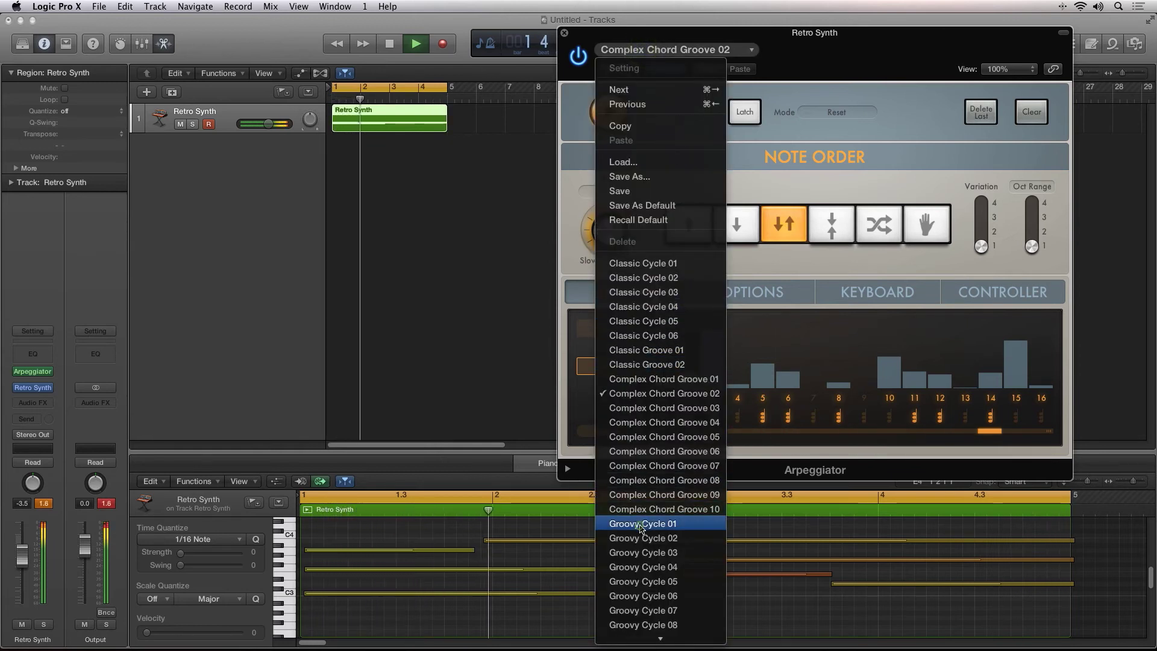
click(640, 524)
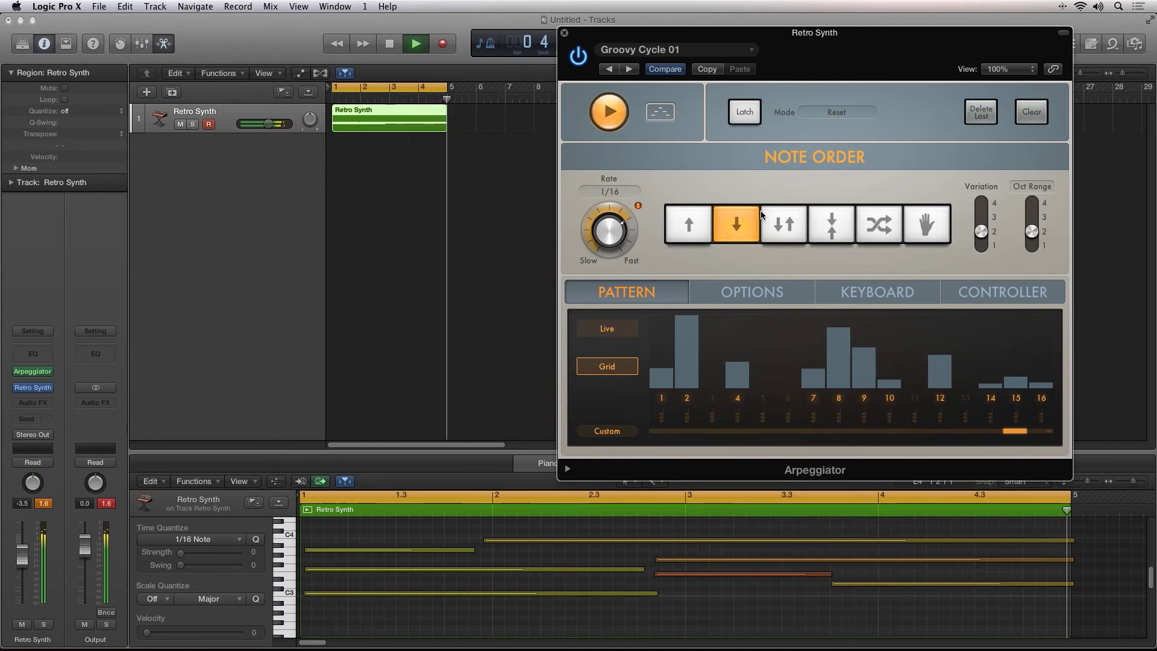
key(space)
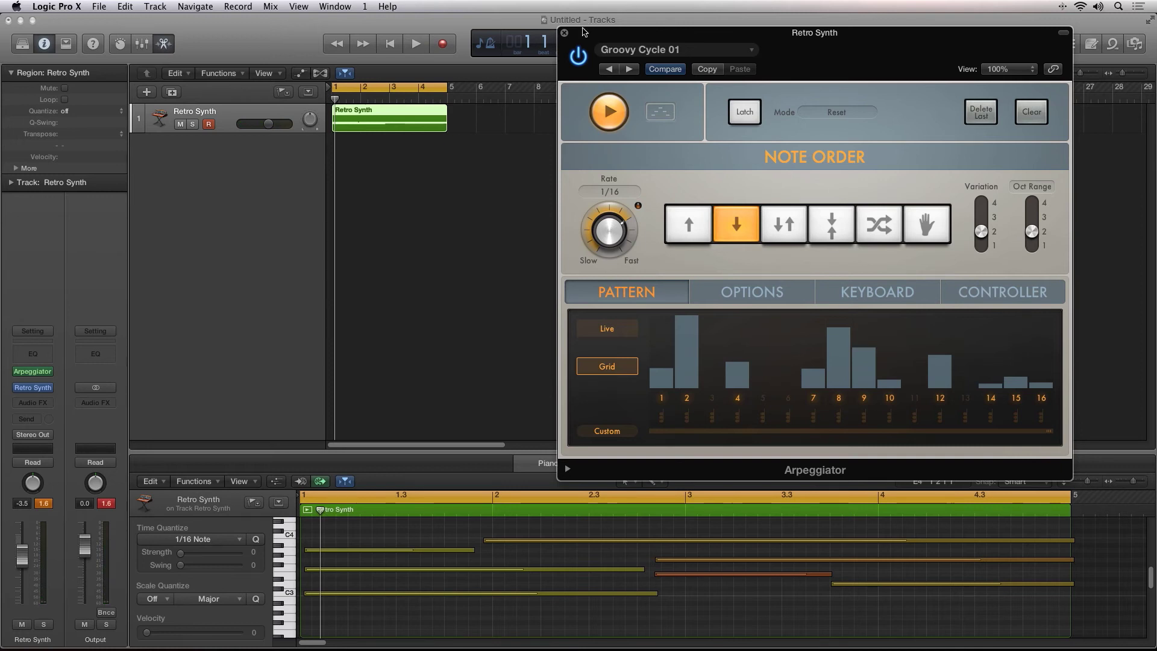
- Replace the Arpeggiator with the Modifier MIDI effect on Retro Synth
click(565, 34)
key(x)
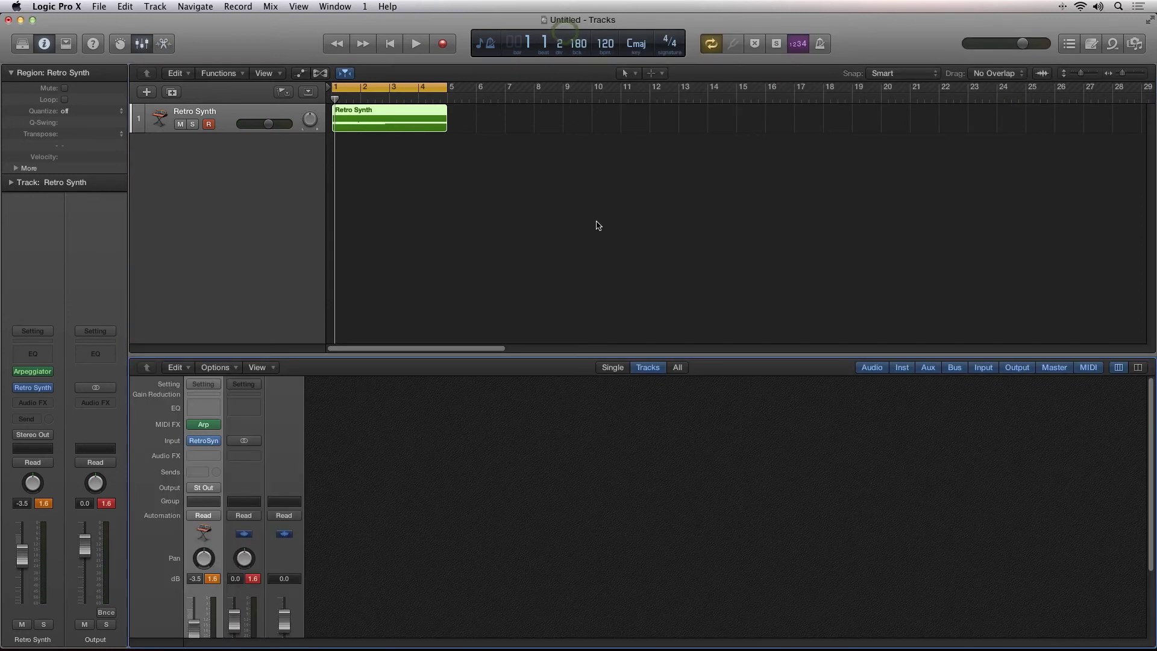
click(217, 425)
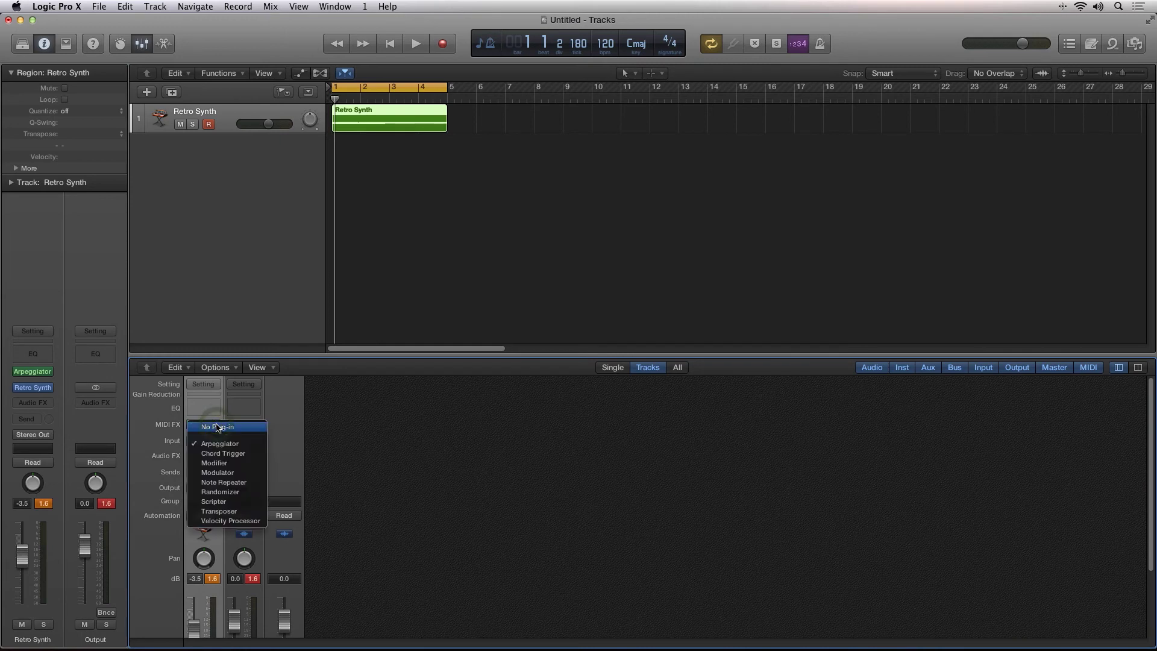
click(222, 469)
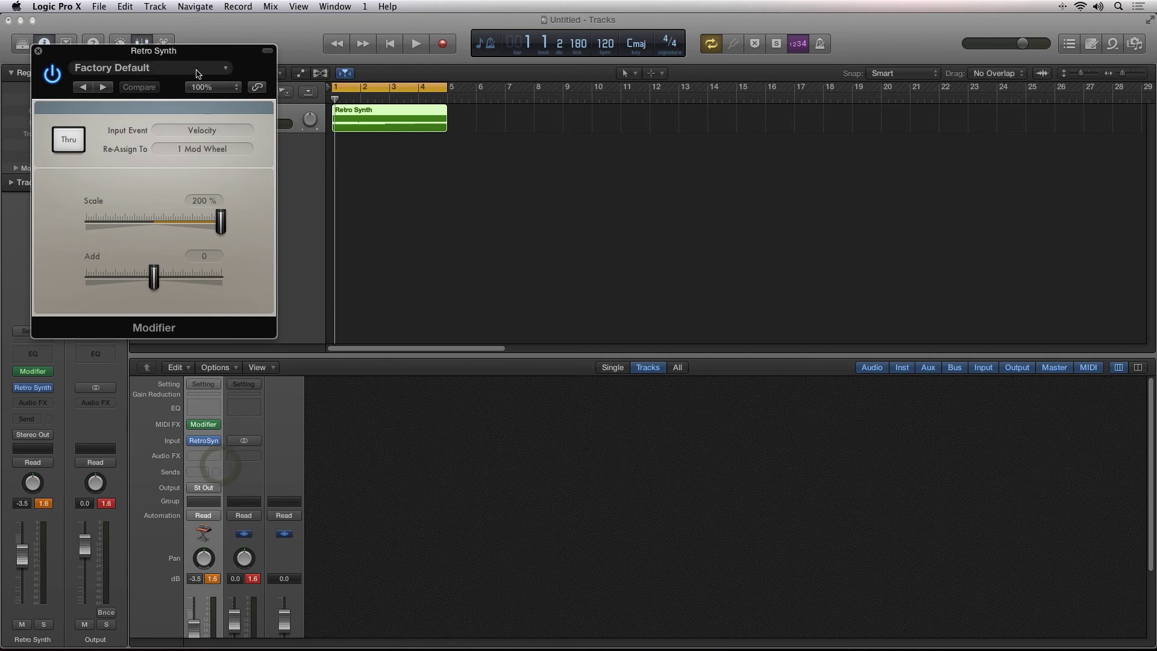
drag(191, 52, 764, 140)
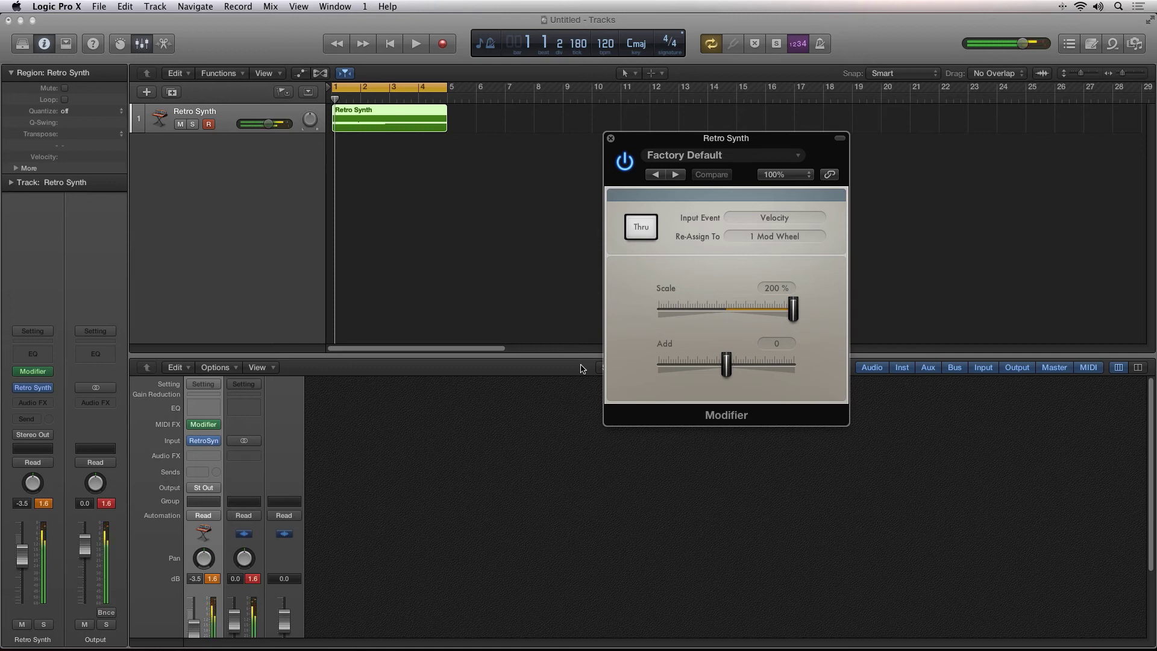
- Set the Modifier to re-assign Velocity to Pitchbend Up, keeping Velocity as the input
click(784, 237)
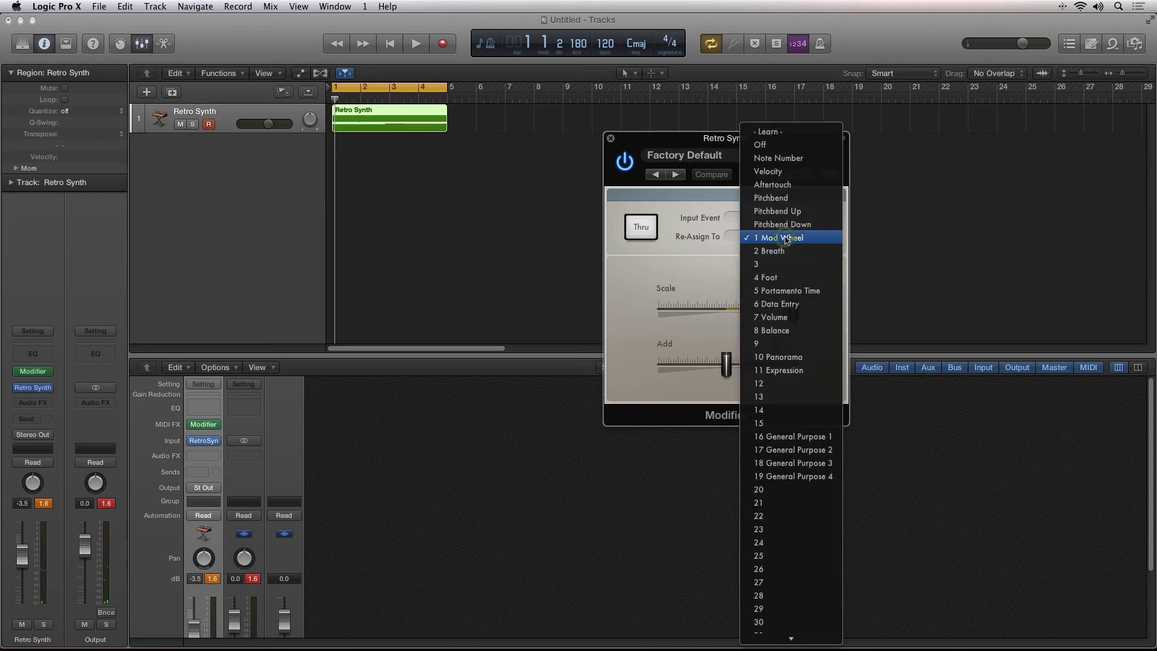
click(795, 211)
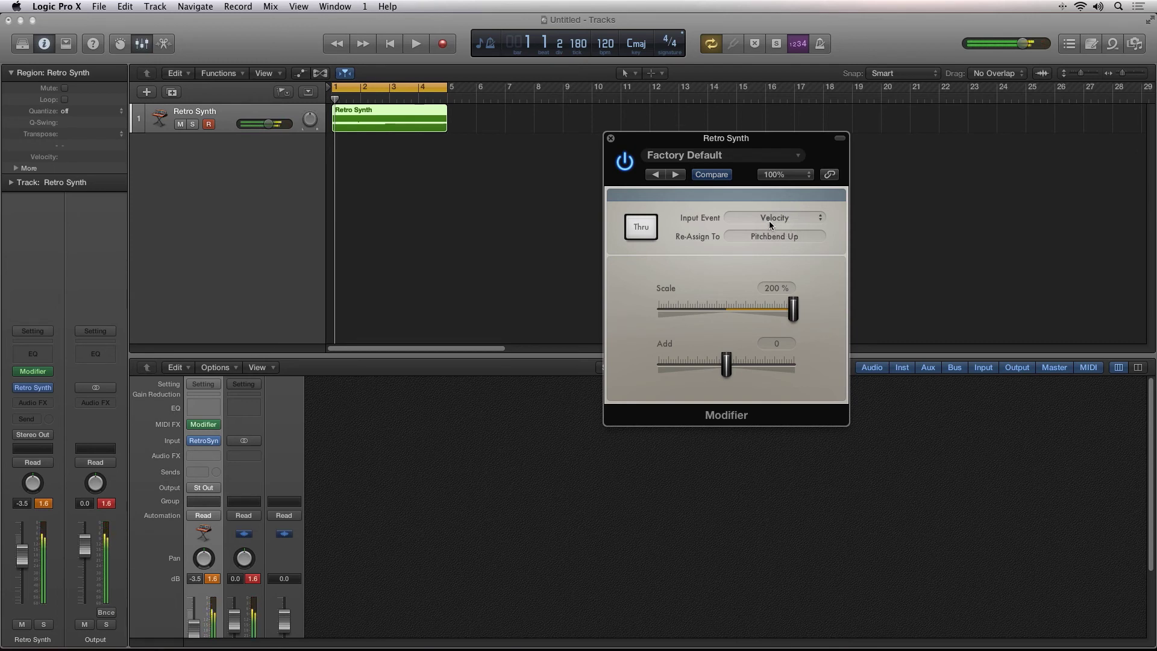
click(776, 221)
click(720, 246)
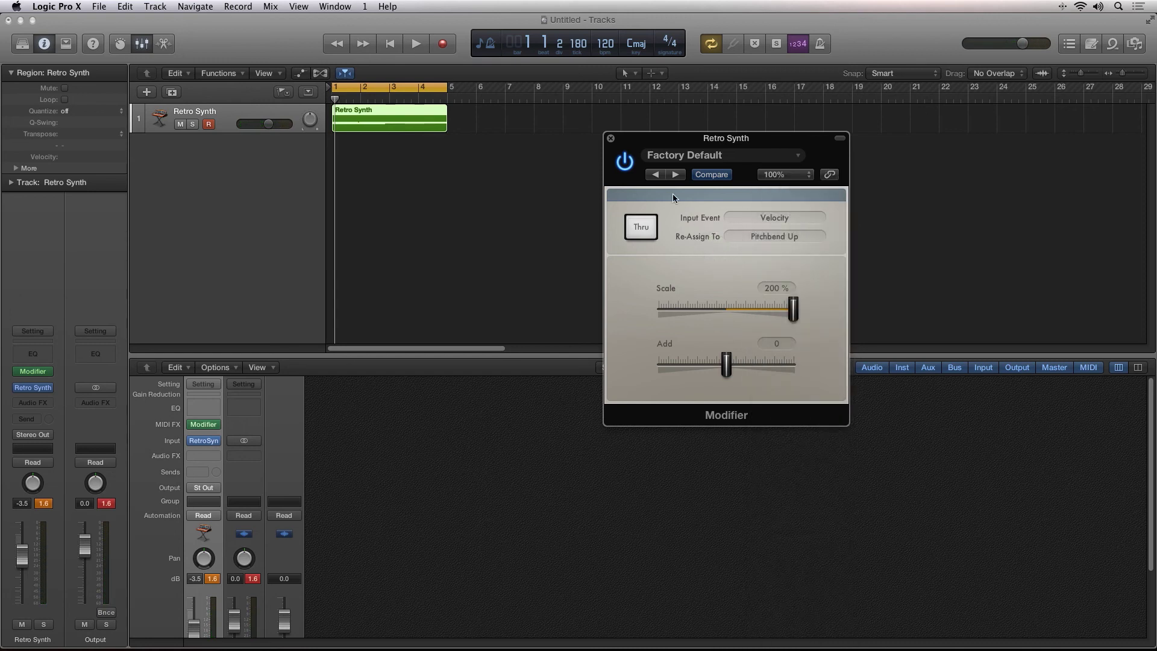
- Swap the Modifier for Scripter and open its pass-through script in the Script Editor
click(610, 139)
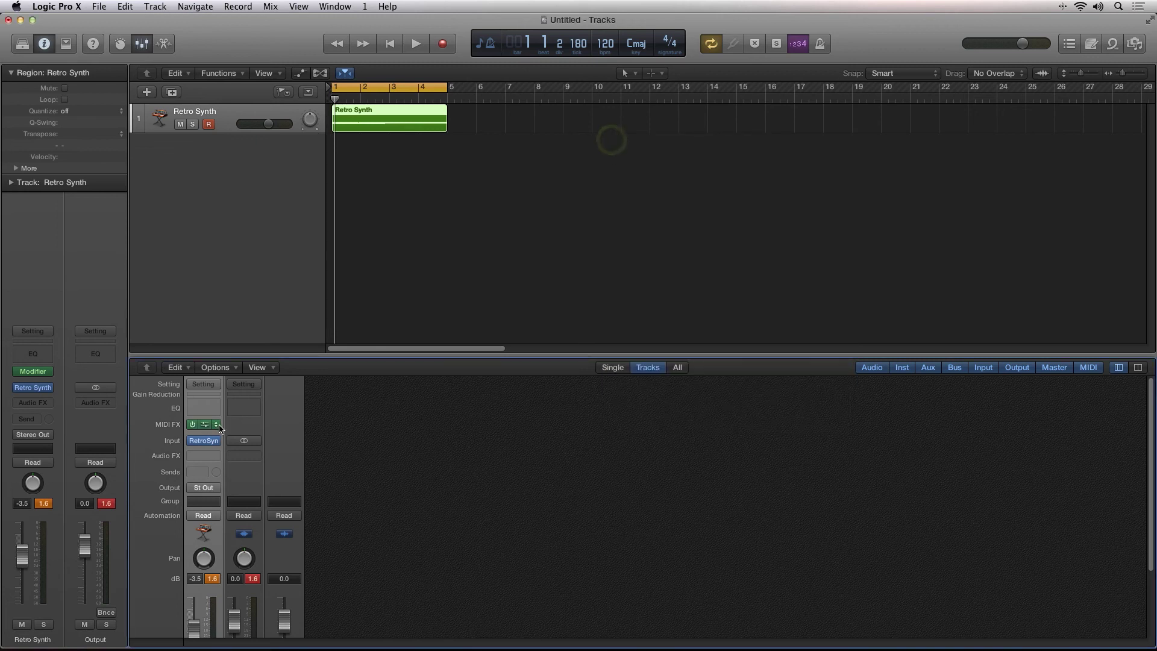
click(217, 425)
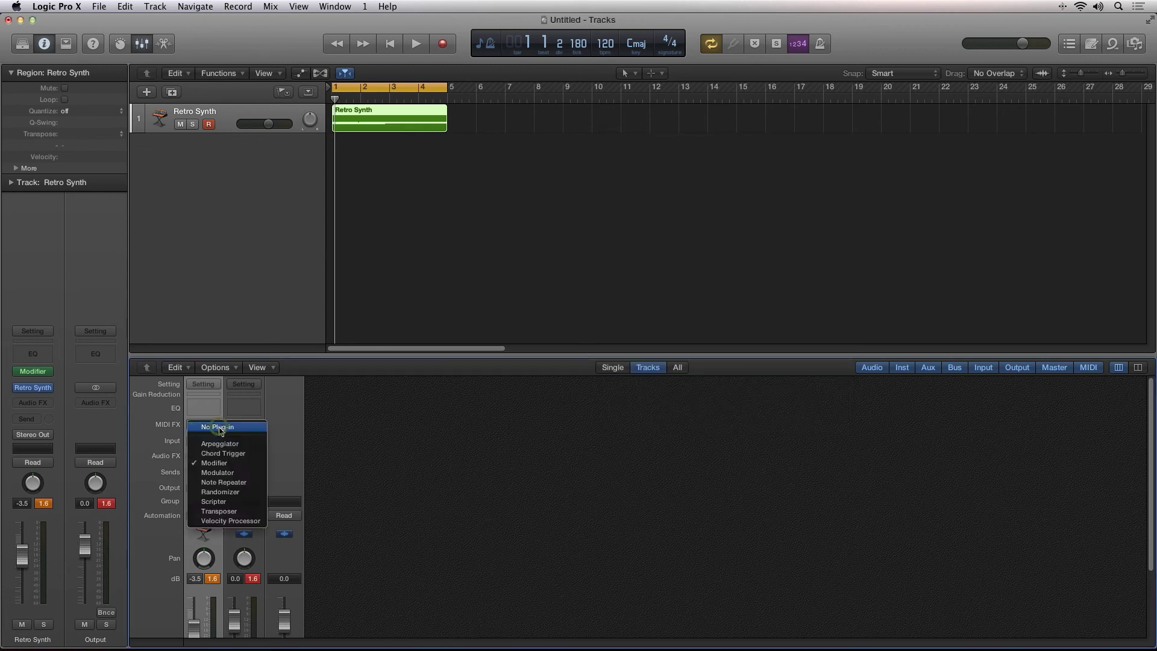
click(220, 501)
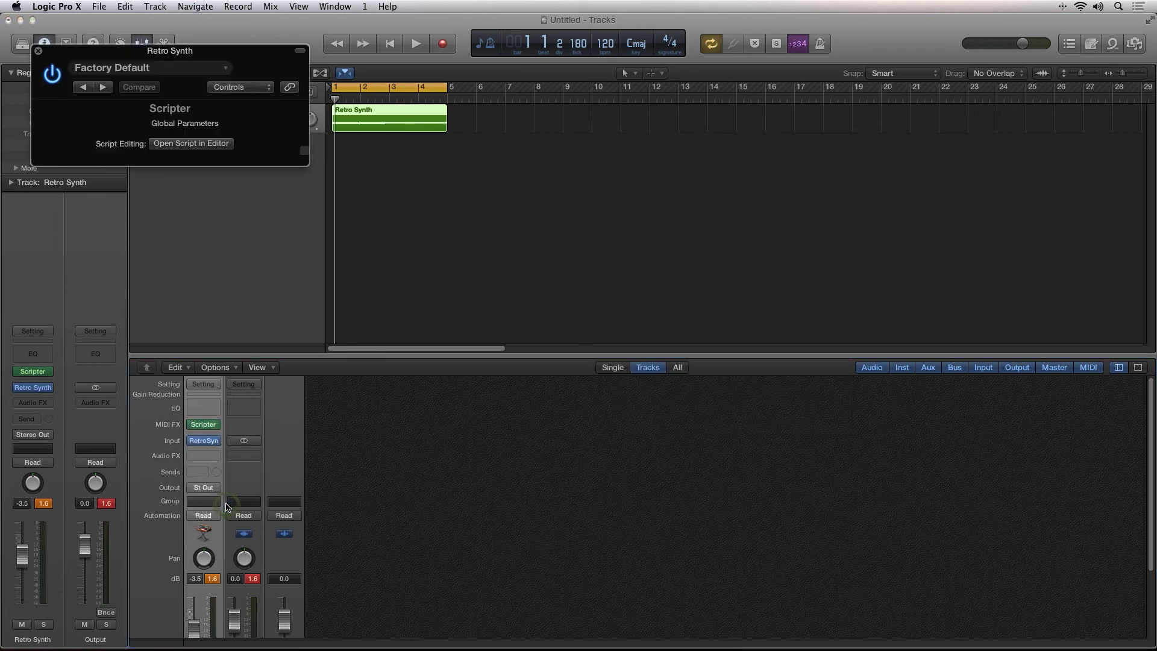
click(171, 143)
drag(247, 252, 258, 229)
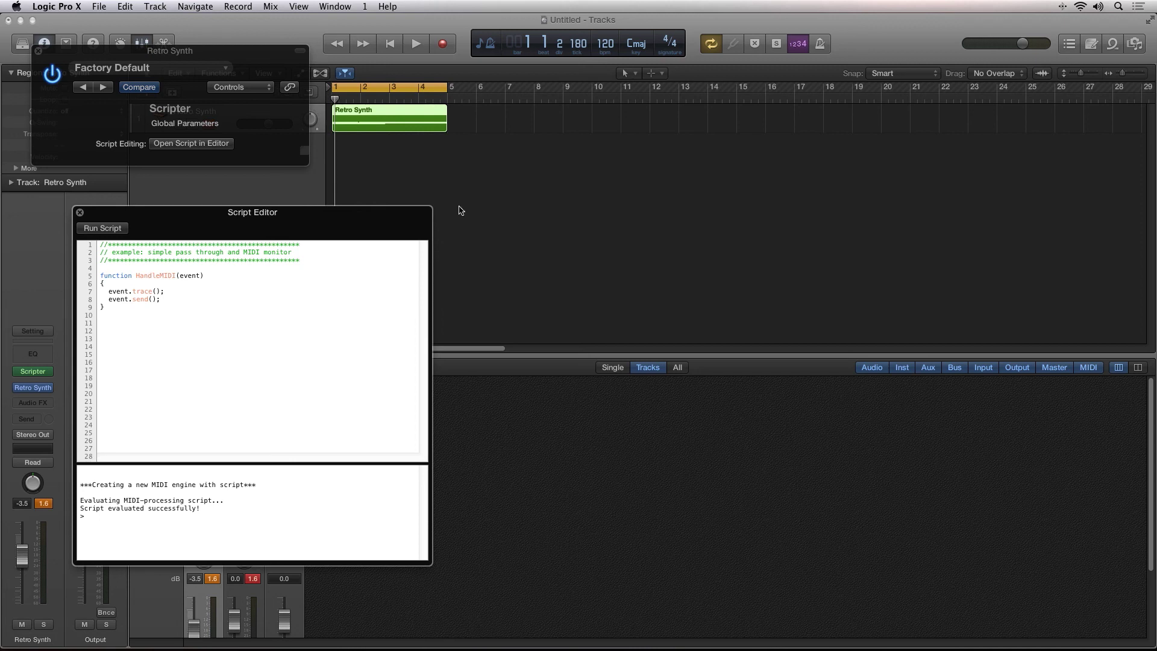
click(548, 205)
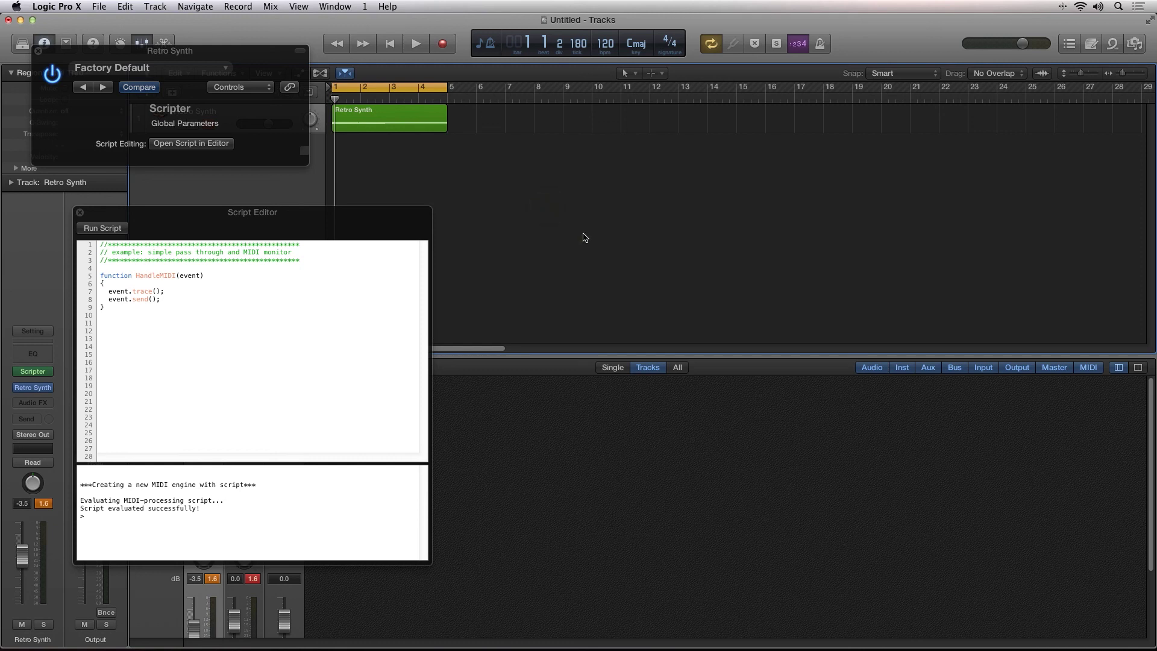